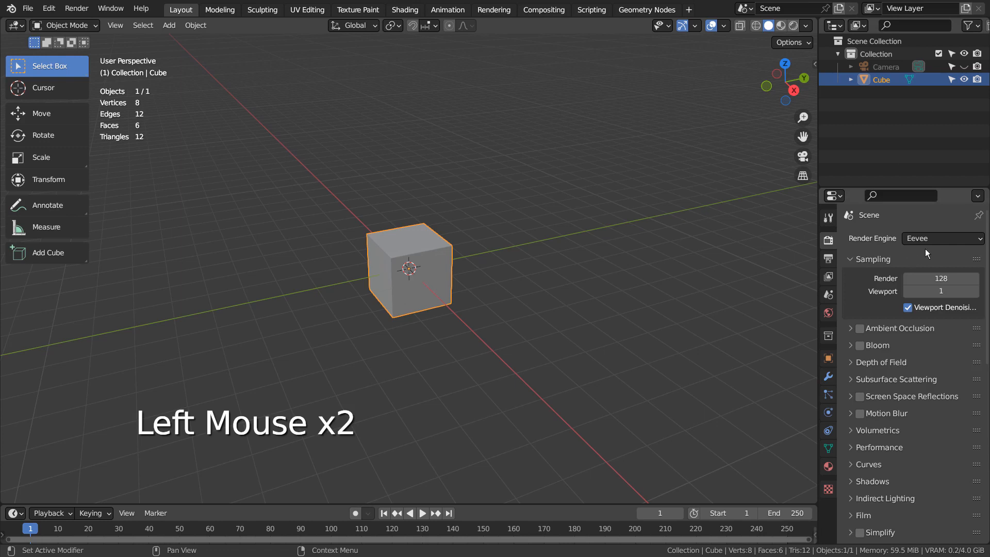
Enable Bloom in Eevee's render settings and duplicate the cube in place.
click(861, 346)
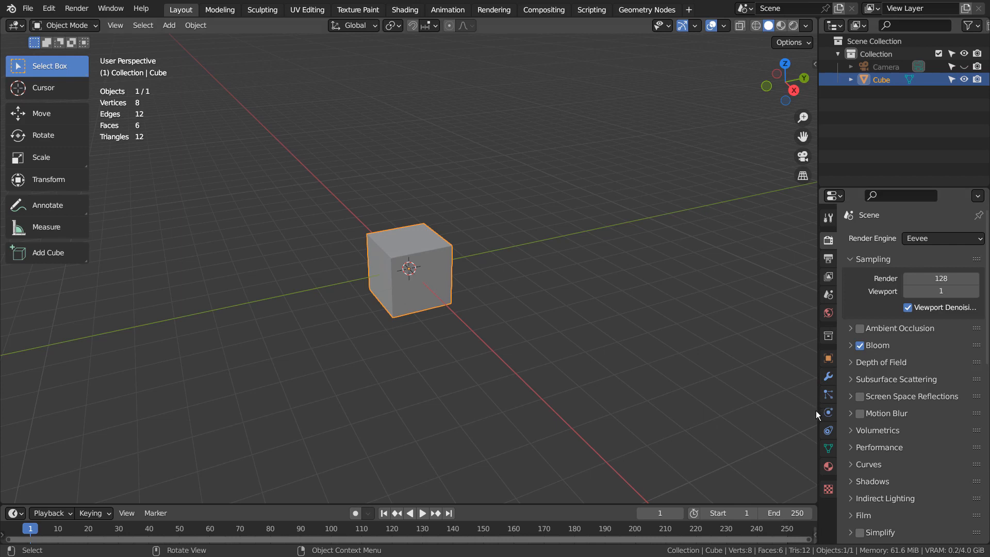
key(shift+d)
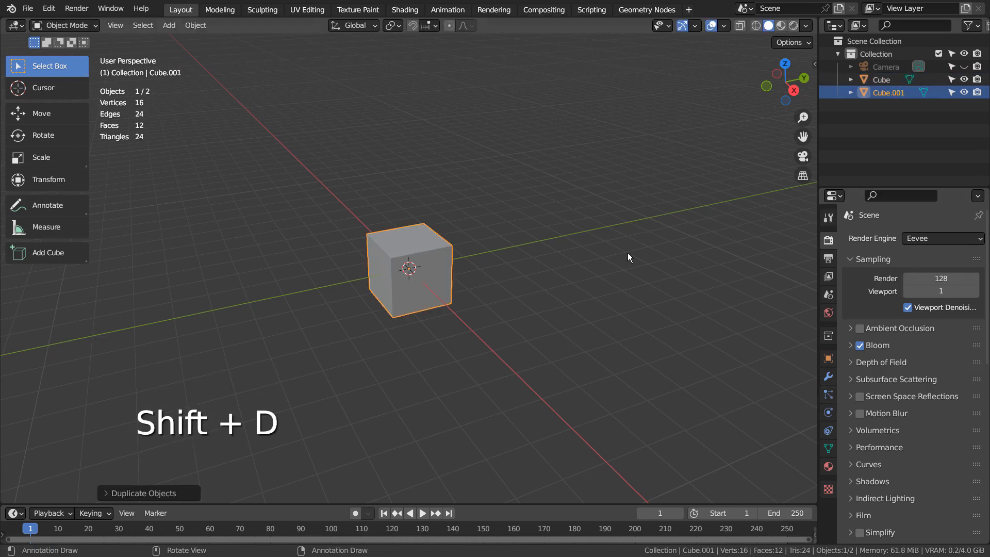
Add a Wireframe modifier to the duplicated cube with a thickness of 0.01 m.
click(828, 377)
click(915, 238)
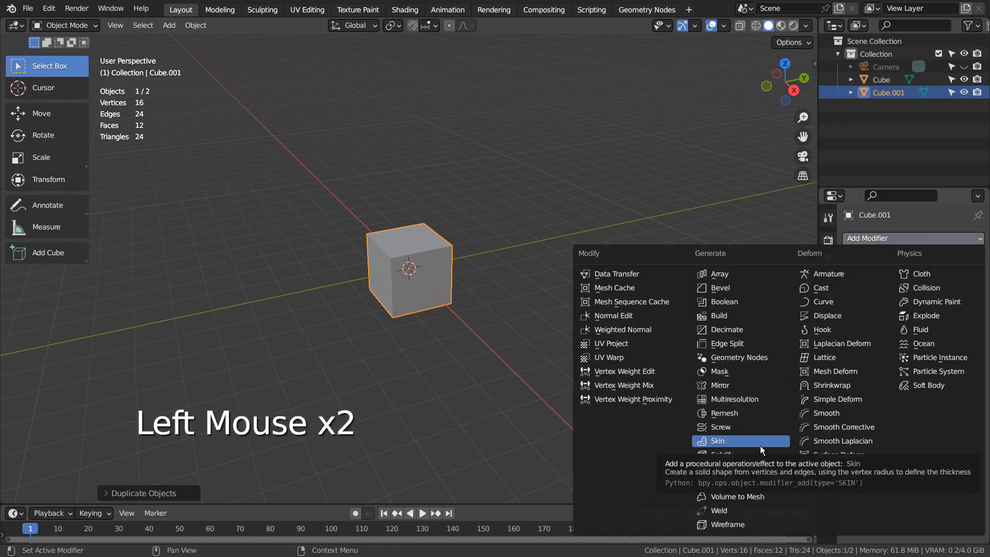
click(756, 523)
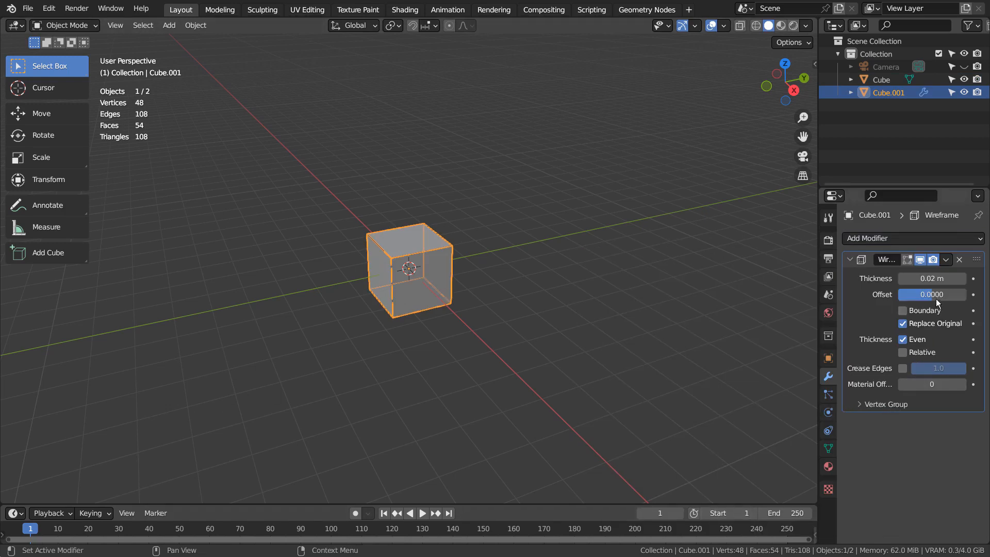
click(945, 277)
click(946, 278)
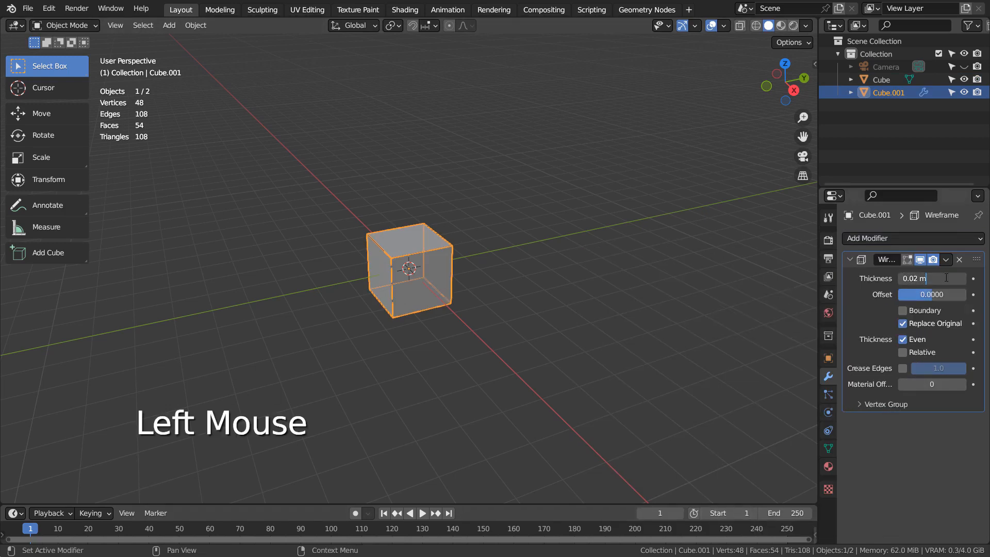
key(BackSpace)
key(BackSpace)
key(BackSpace)
text(1)
key(Return)
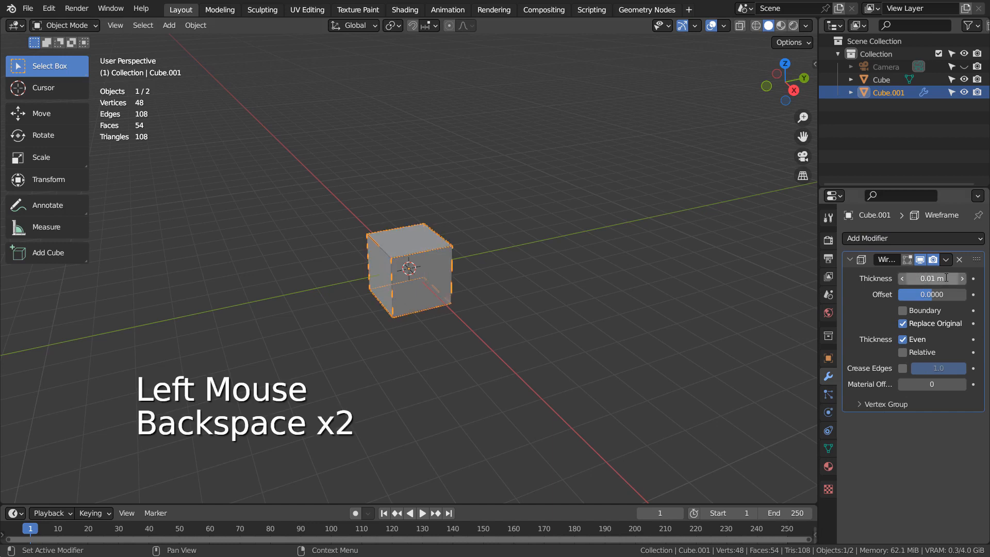
Apply Shade Smooth to the wireframe cube.
click(346, 328)
scroll(347, 330, up, 5)
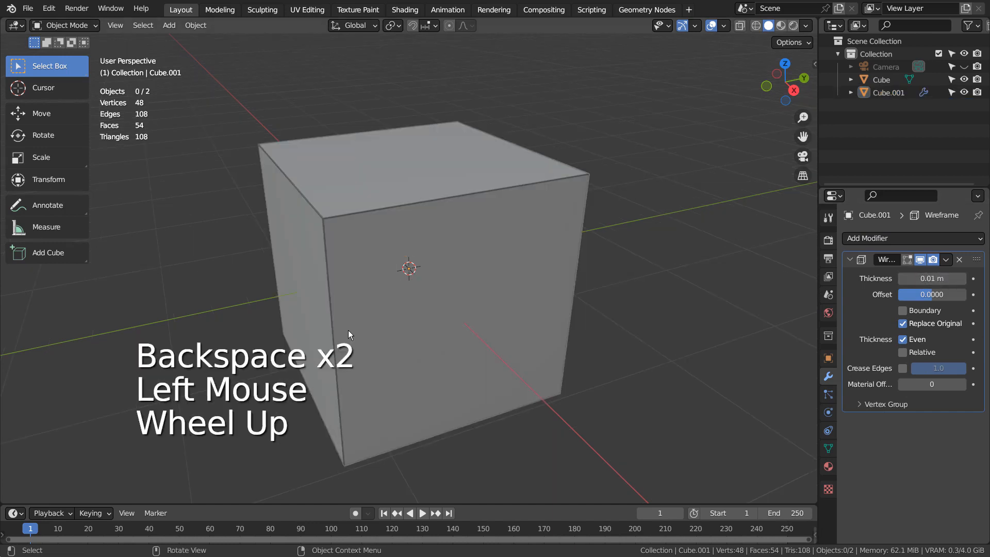
click(531, 187)
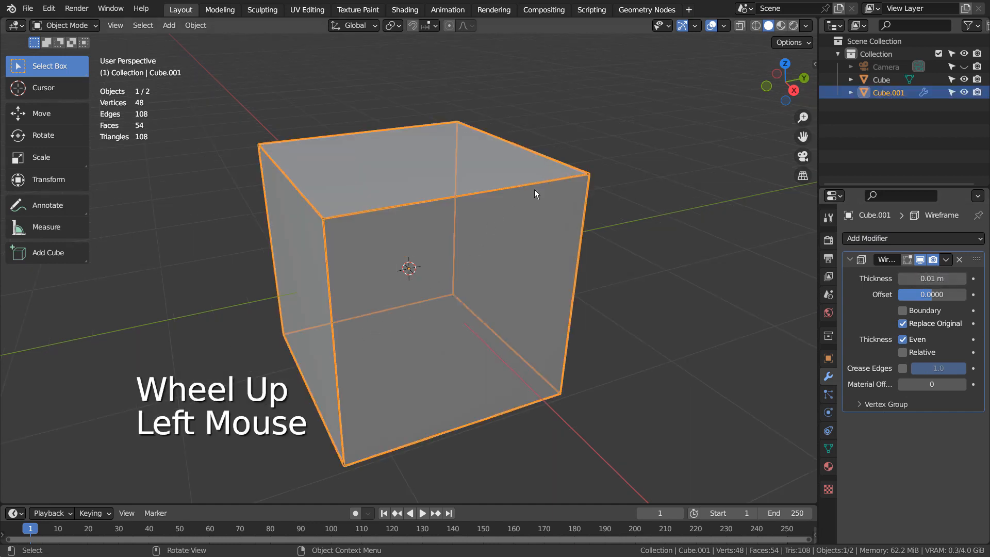
right_click(533, 219)
click(533, 219)
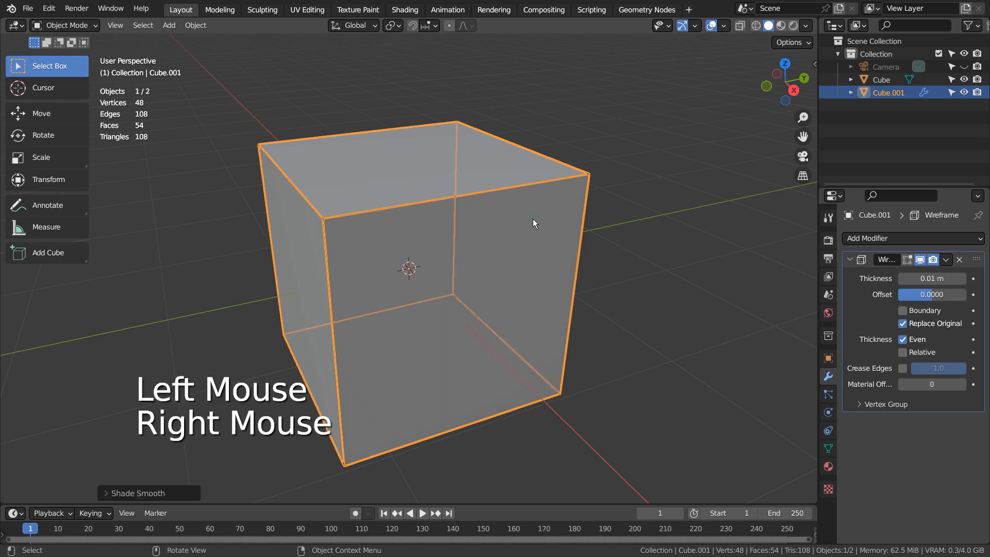
Subdivide the wireframe cube's mesh twice so each face has a 4 by 4 grid.
key(Tab)
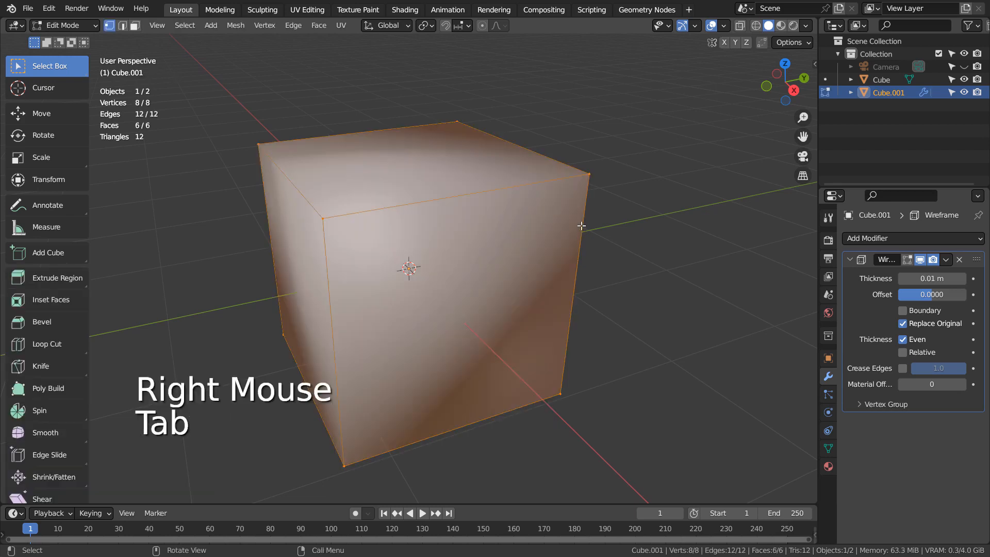
right_click(516, 241)
key(s)
key(Tab)
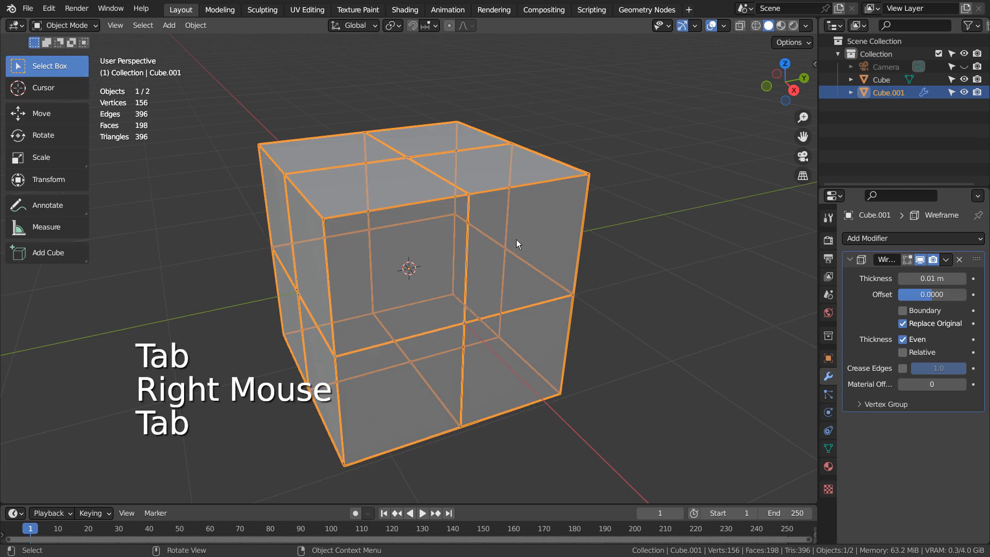
key(Tab)
right_click(516, 239)
key(Tab)
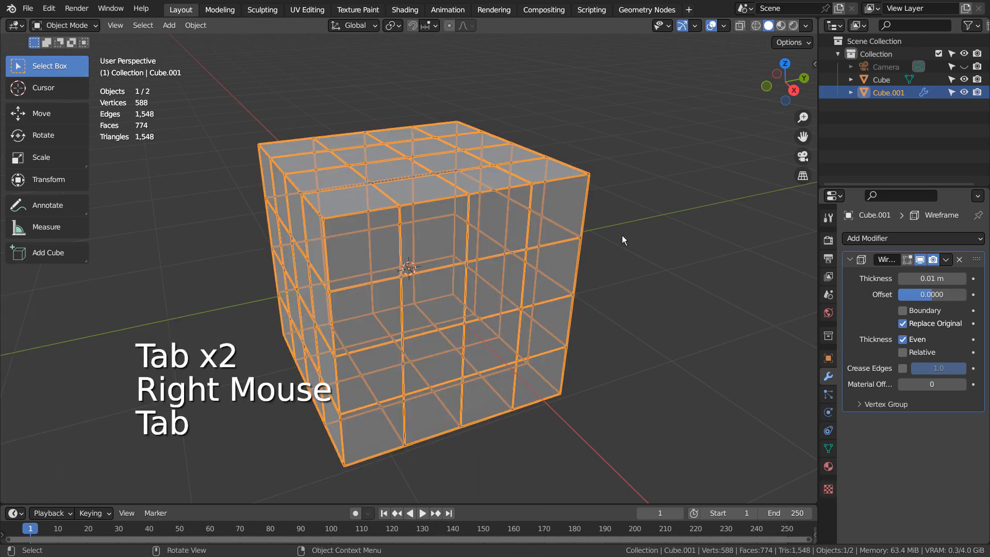
click(638, 236)
click(529, 187)
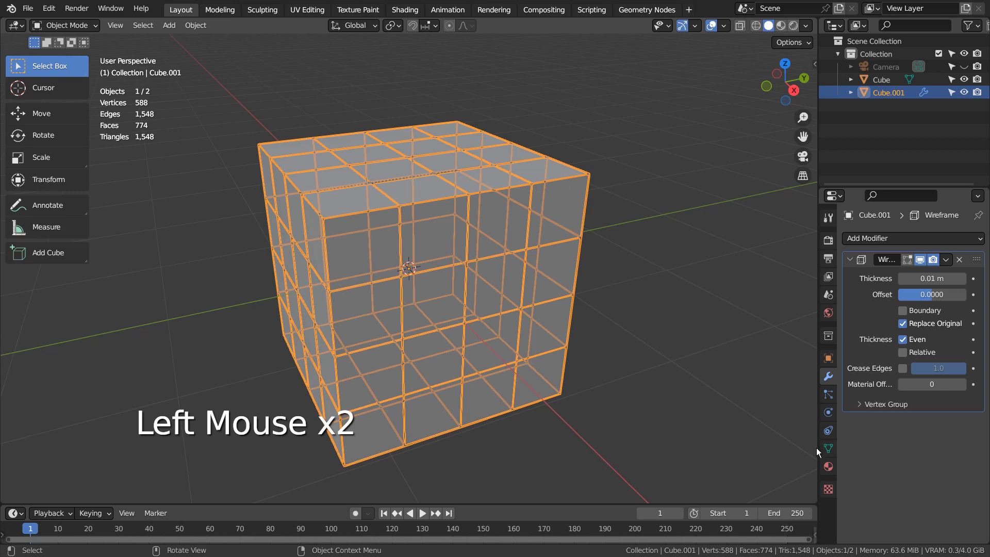
Make the wireframe cube's material single-user and change its surface shader to Emission.
click(827, 466)
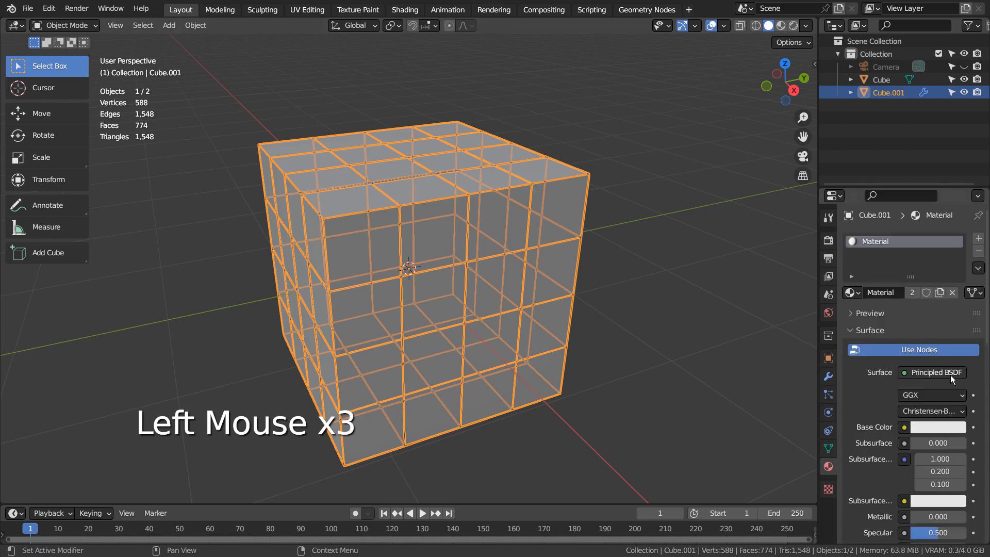
click(939, 292)
click(916, 373)
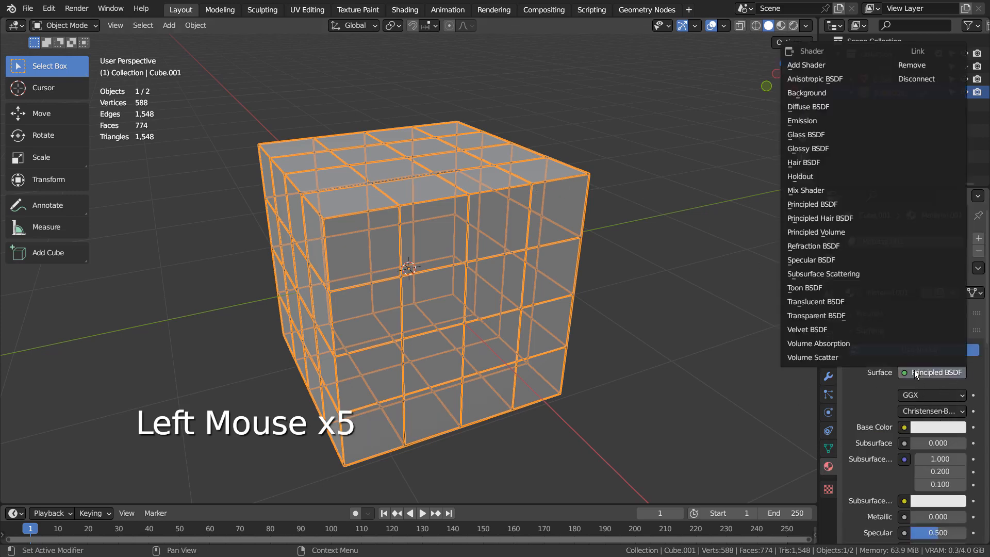
click(802, 122)
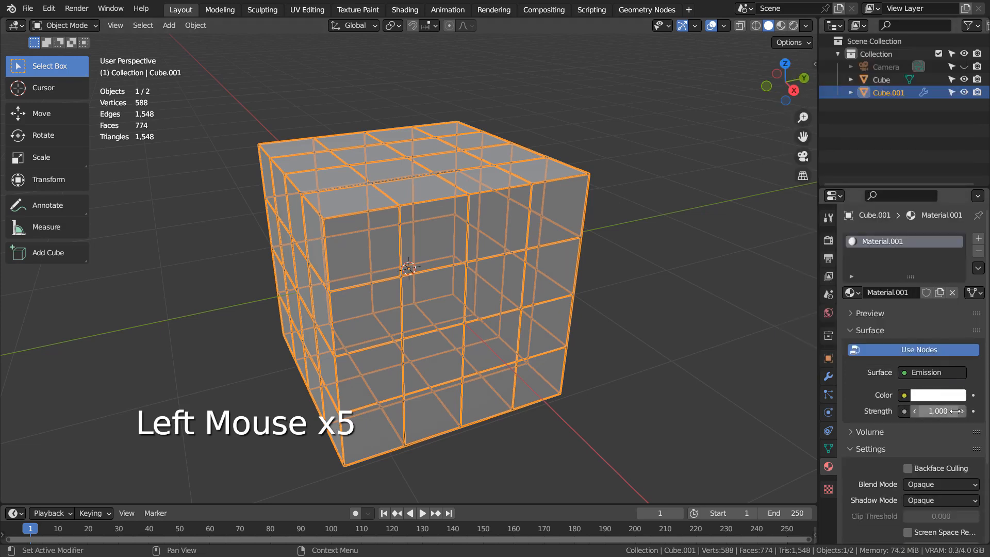
Set the wireframe material's emission strength to 5 and its color to bright blue.
click(944, 411)
text(5)
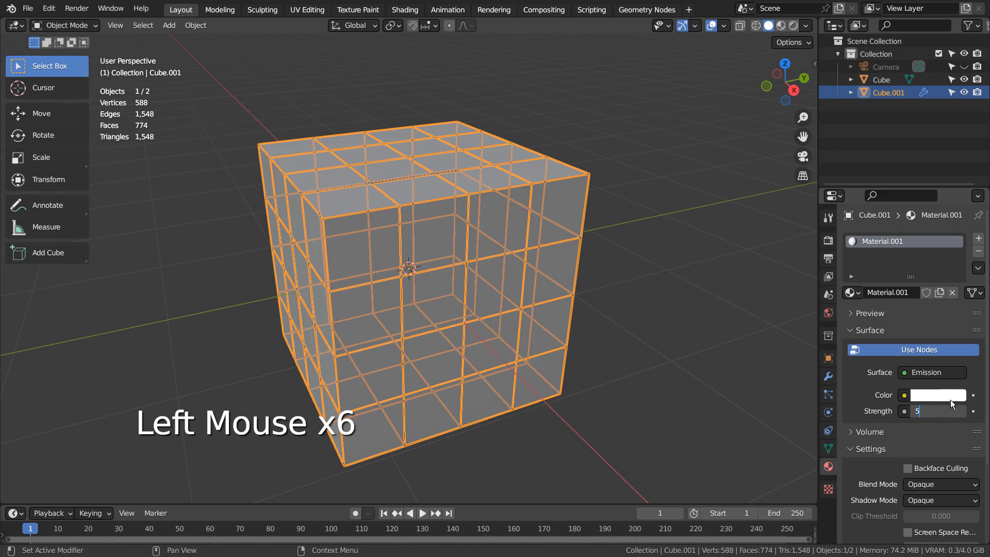
click(923, 393)
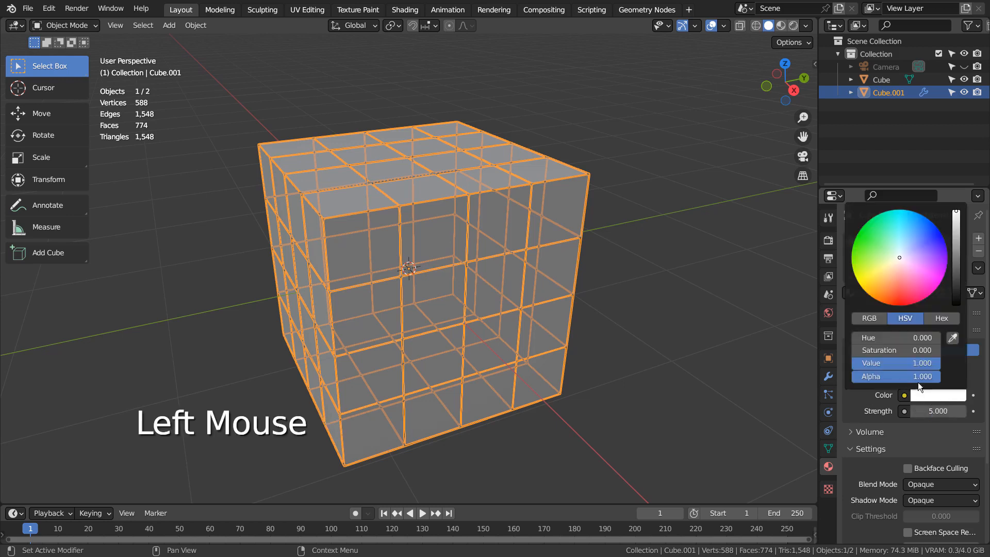
click(920, 222)
Display the viewport in rendered shading.
click(780, 25)
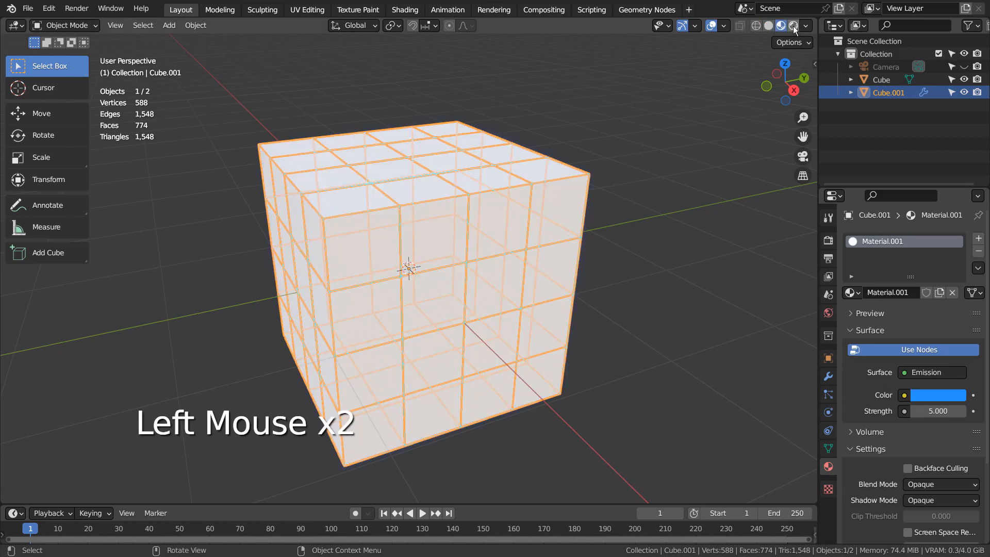
click(793, 25)
click(701, 206)
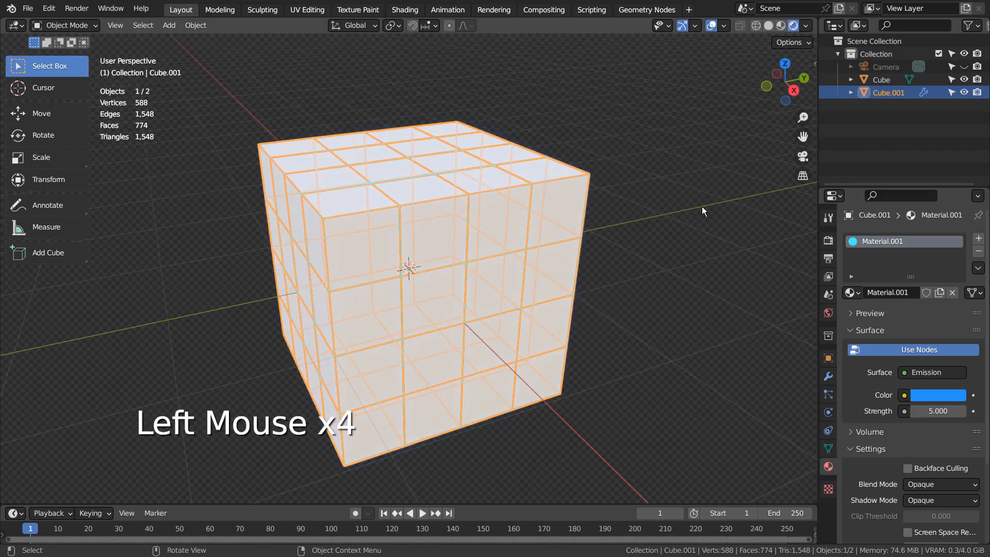
Set the base color of the solid inner cube's material to black.
click(564, 212)
click(942, 425)
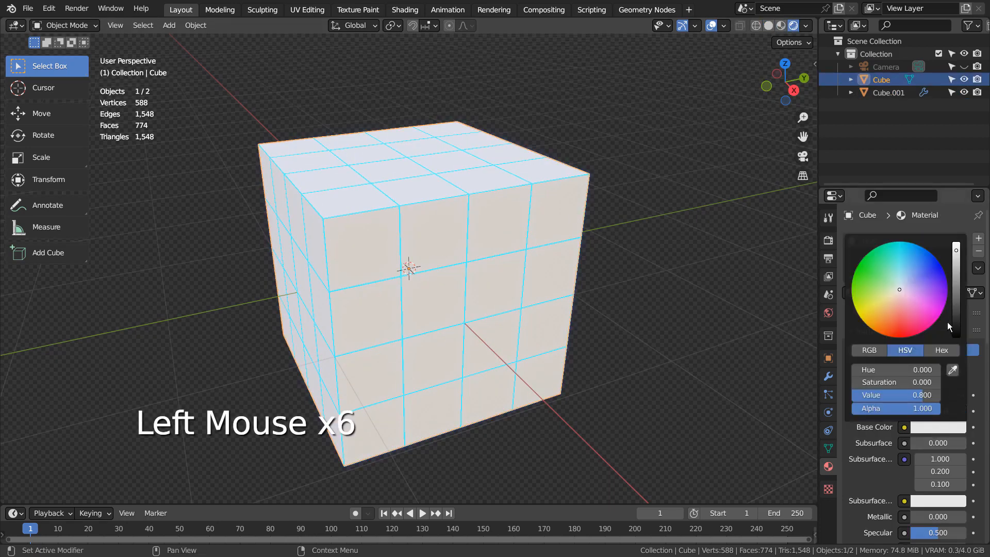
drag(947, 321, 953, 341)
Select the wireframe cube and set its emission strength to 15.
middle_drag(686, 395, 559, 327)
click(513, 203)
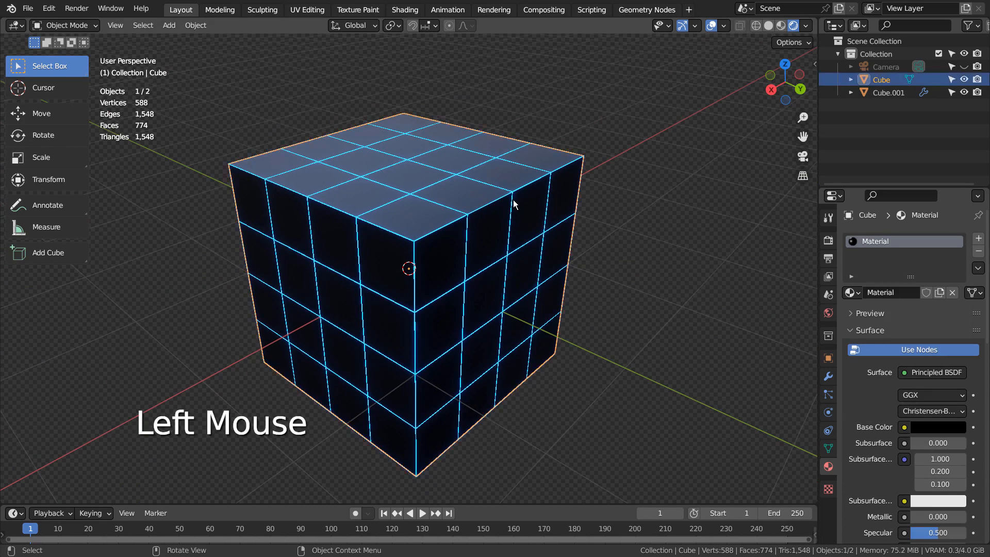
click(513, 203)
click(510, 194)
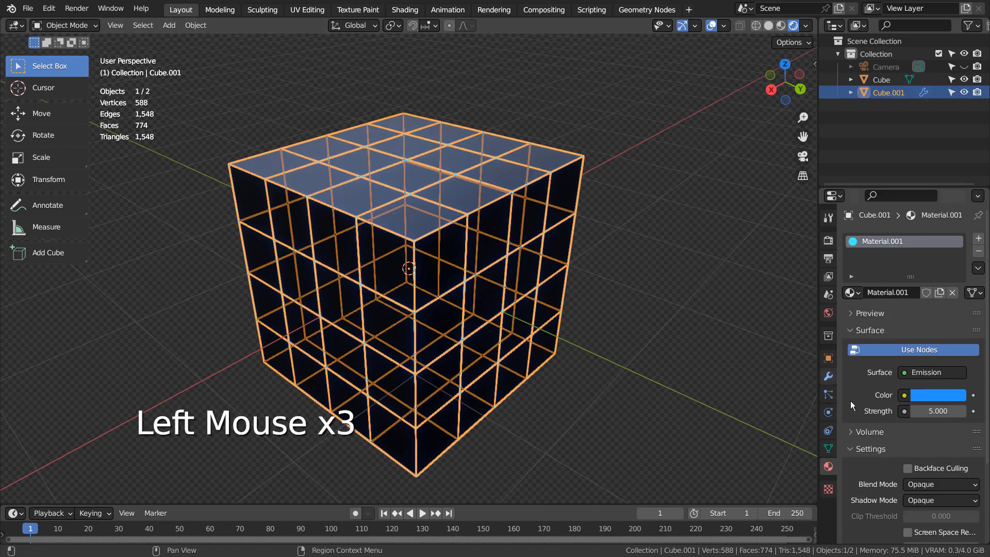
click(926, 411)
text(15)
key(Return)
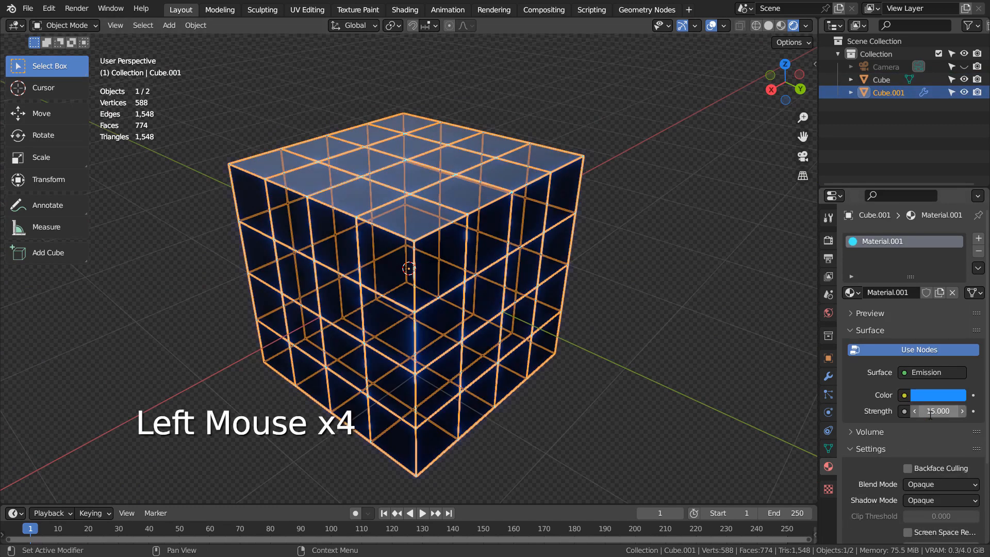
Raise the wireframe material's emission strength to 333 and inspect the glow around the cube.
click(682, 352)
scroll(688, 356, down, 3)
mouse_move(692, 359)
middle_down()
mouse_move(605, 342)
mouse_move(575, 363)
mouse_move(694, 367)
middle_up()
click(938, 411)
text(3)
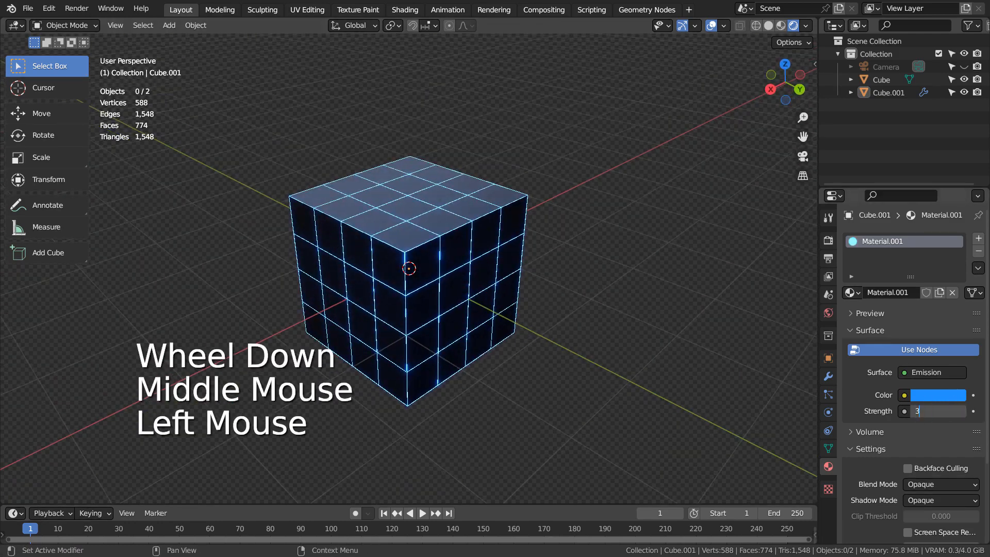
text(33)
click(526, 371)
middle_drag(525, 372, 598, 351)
scroll(528, 361, up, 2)
click(663, 92)
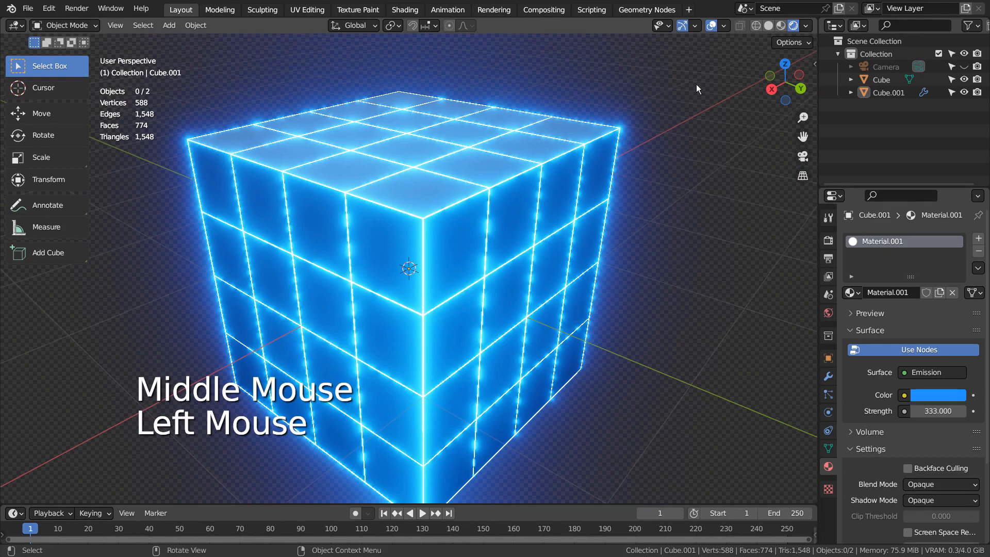
Delete both the solid cube and the wireframe cube.
drag(696, 87, 479, 235)
key(x)
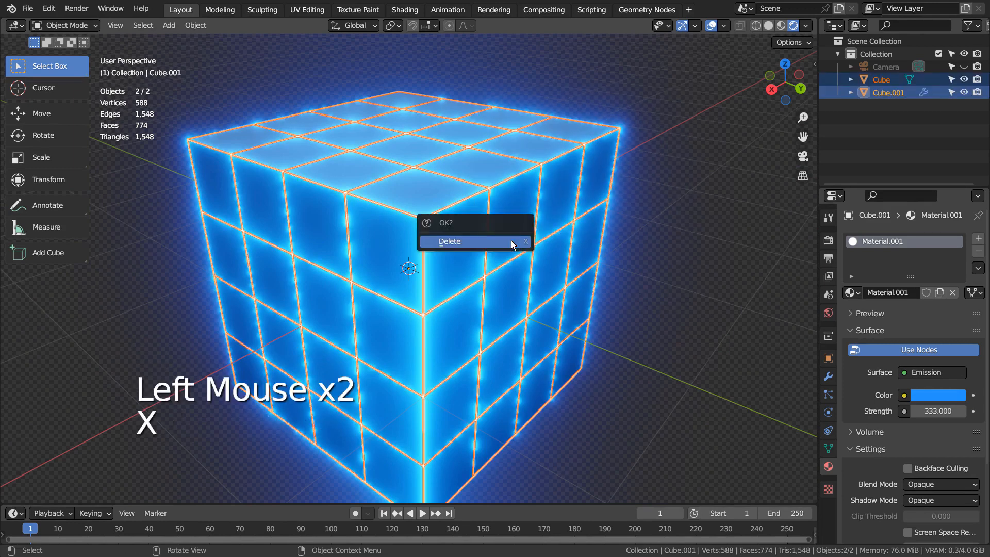
click(512, 241)
Add a new cube mesh and give it a Wireframe modifier.
key(shift+a)
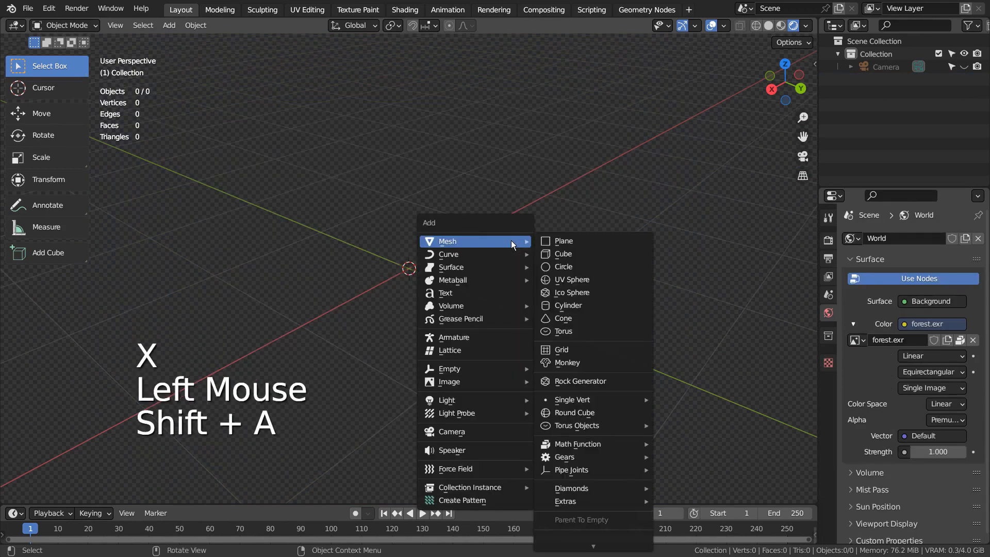
click(567, 249)
scroll(558, 258, down, 1)
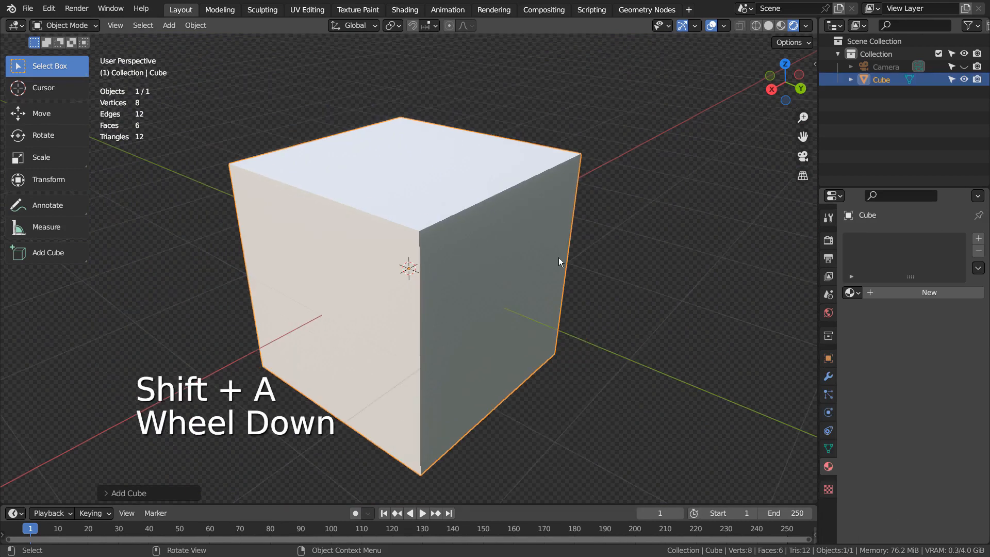
click(828, 379)
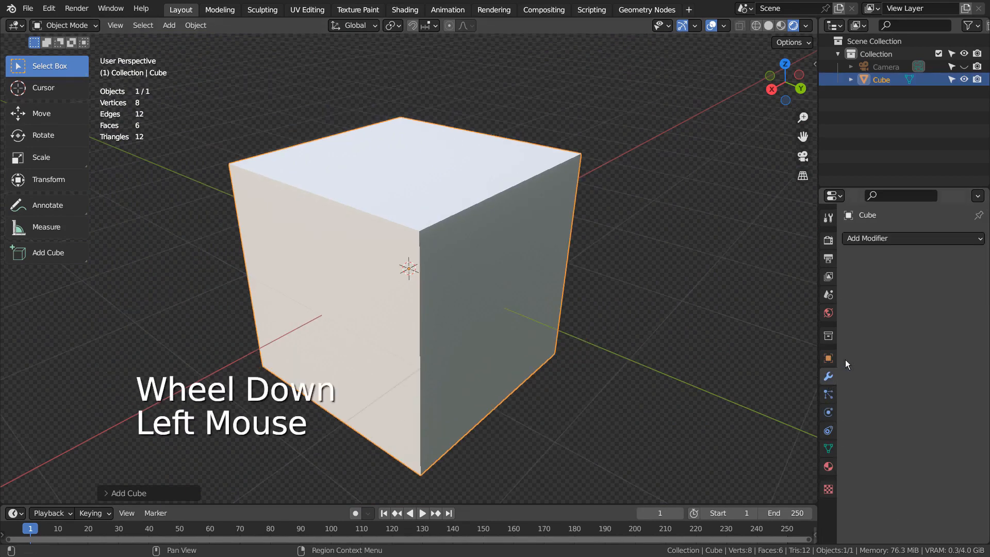
click(930, 239)
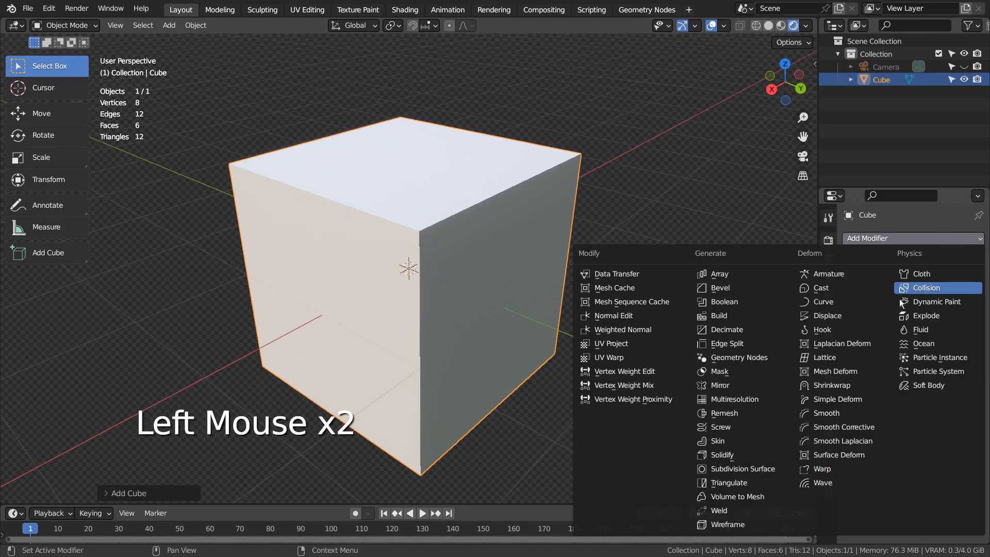
click(741, 521)
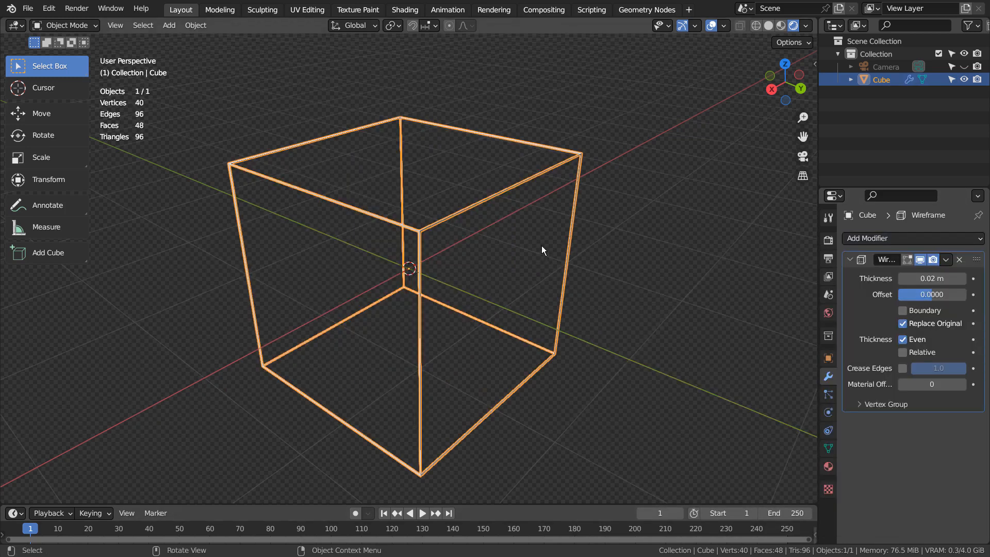
Subdivide the new cube's mesh twice so each face has a 4 by 4 grid.
key(Tab)
right_click(541, 245)
click(531, 256)
key(Tab)
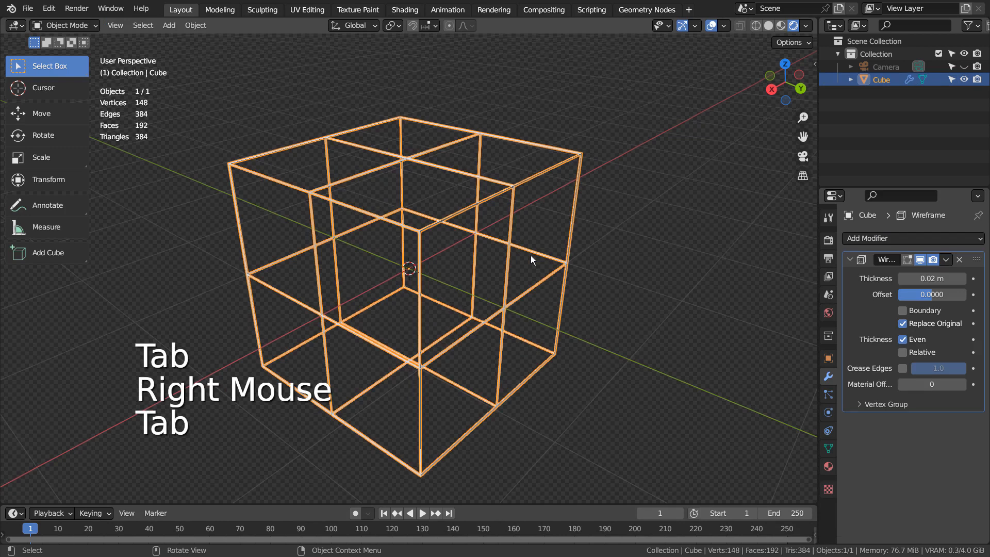
key(Tab)
right_click(530, 255)
click(530, 255)
key(Tab)
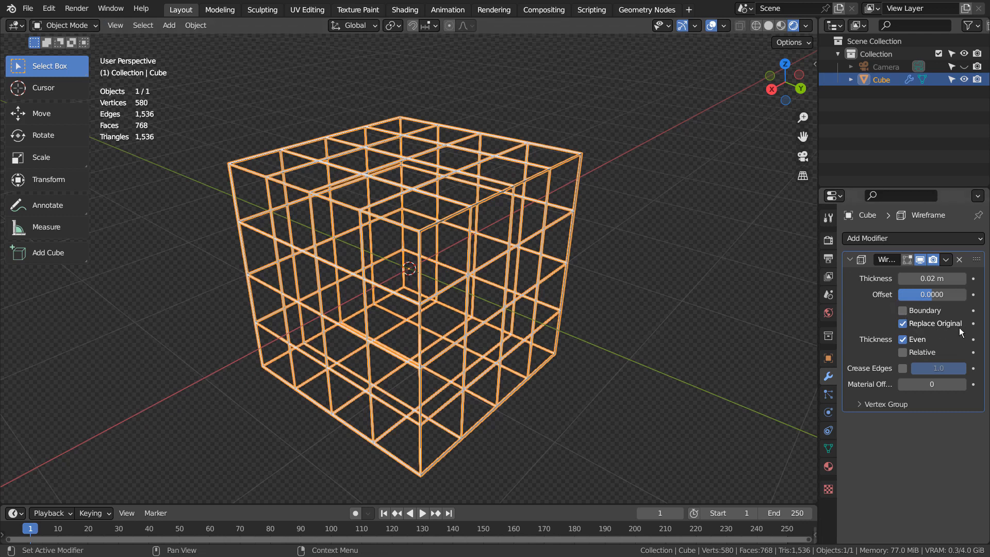
Turn off Replace Original in the Wireframe modifier to keep the cube's solid faces.
click(913, 324)
click(700, 329)
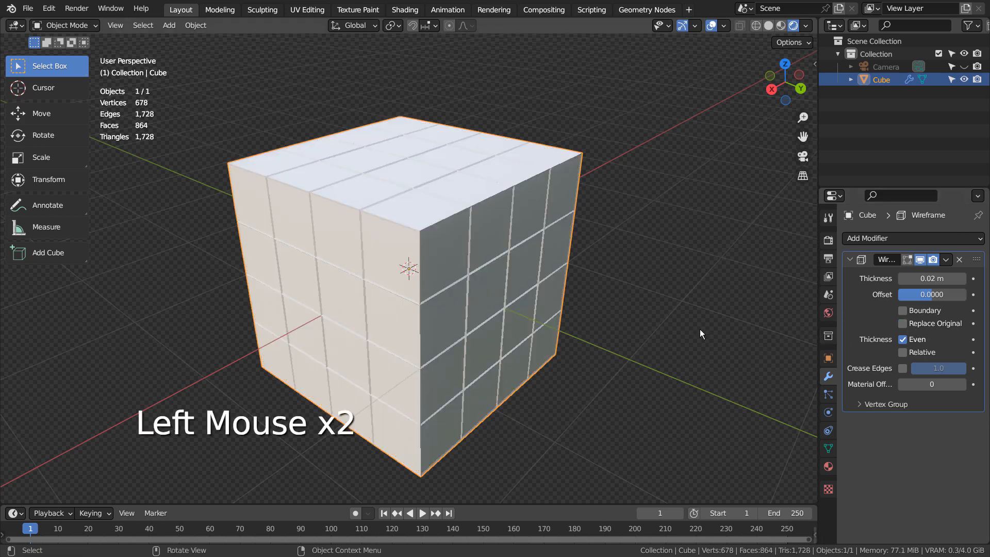
Create a new material on the subdivided cube and set its base color to black.
middle_drag(700, 329, 673, 344)
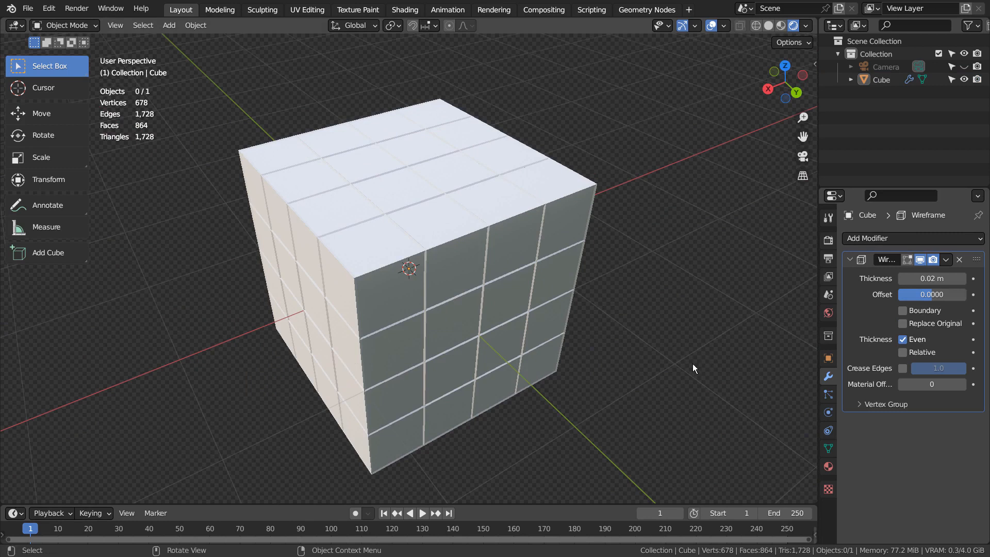
click(829, 466)
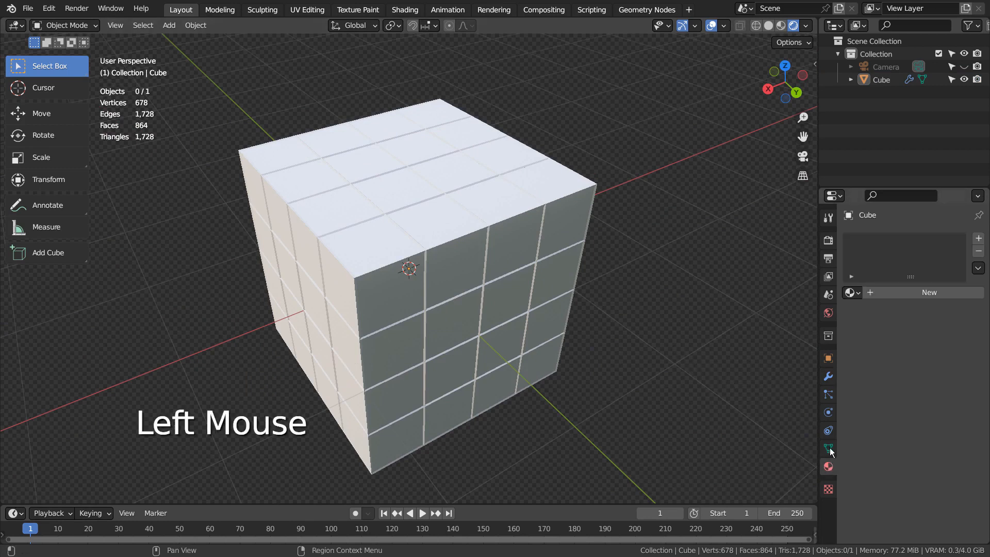
double_click(917, 292)
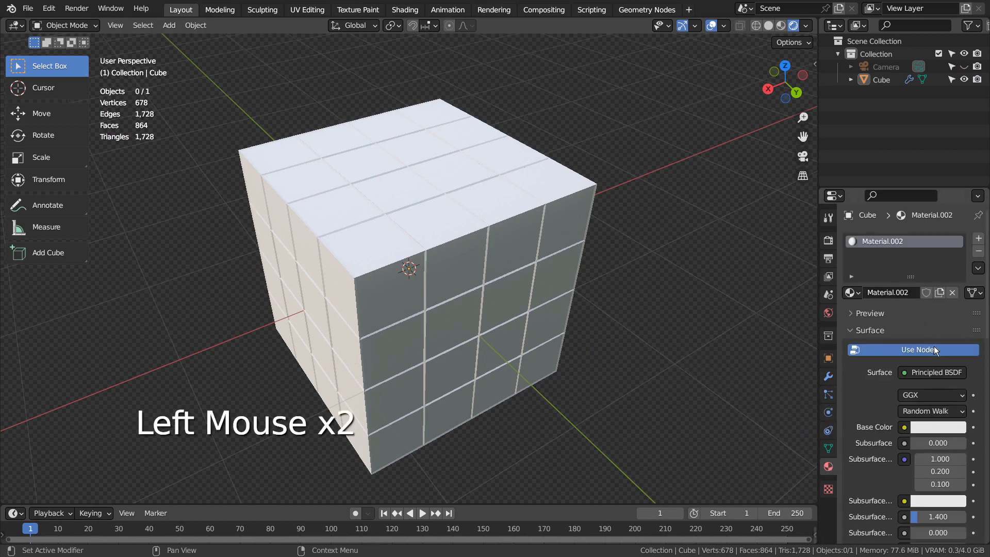
click(936, 426)
click(957, 330)
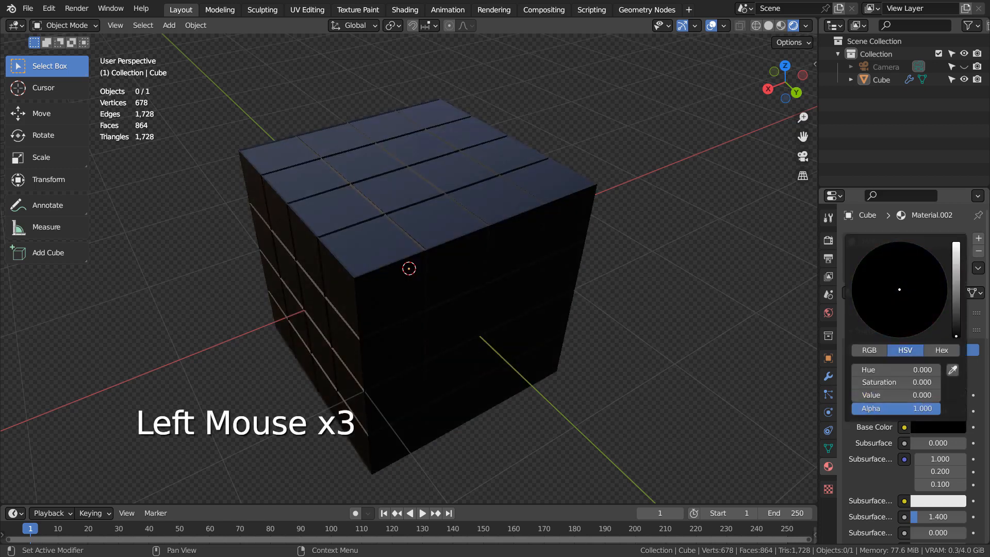
click(705, 357)
Add a second material slot to the cube with a new material that uses an Emission surface.
middle_drag(625, 394, 611, 320)
click(377, 180)
click(377, 178)
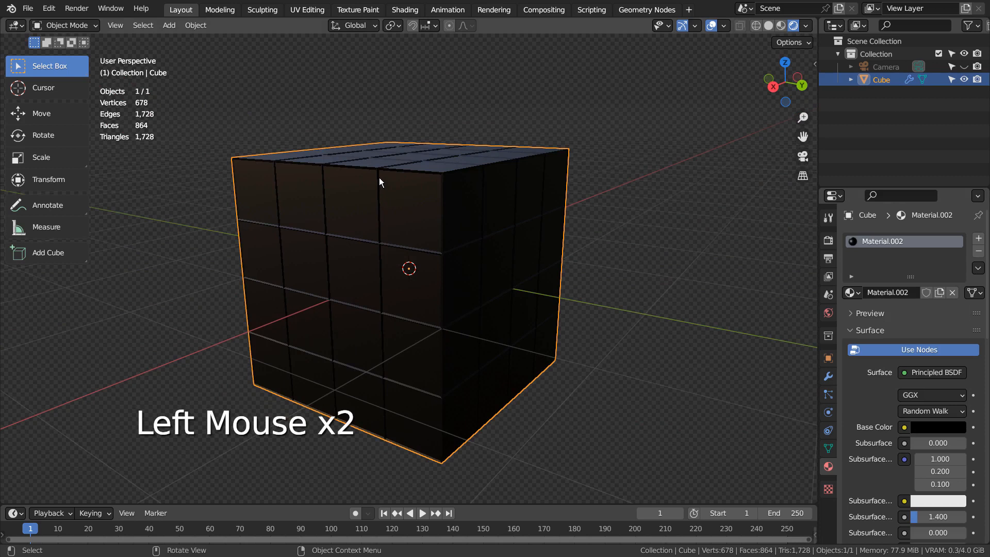
click(978, 239)
click(923, 318)
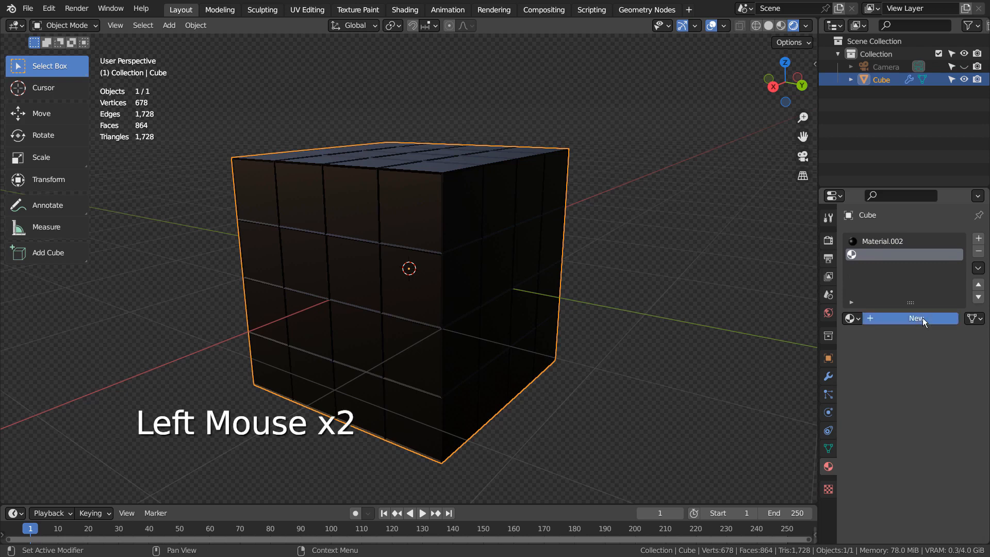
click(932, 398)
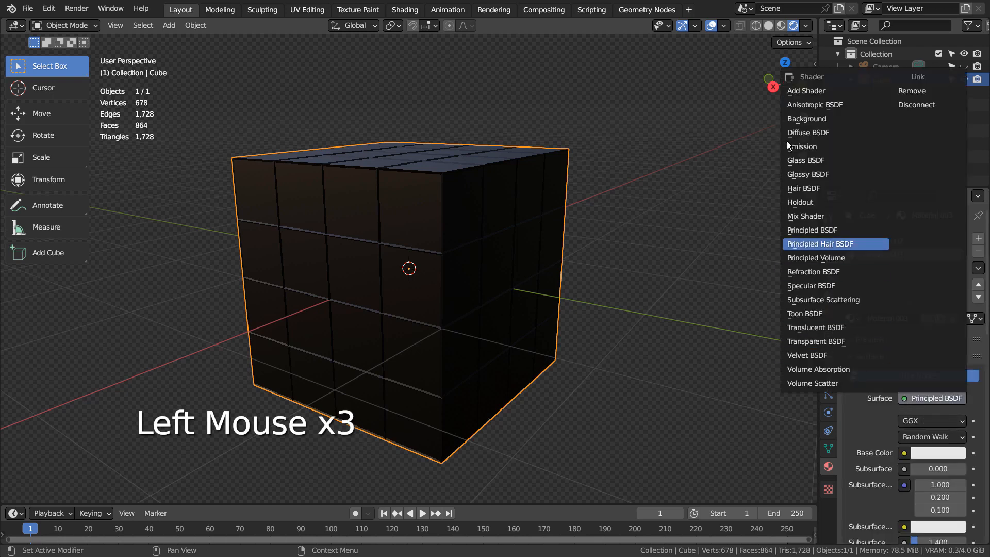
click(807, 148)
Set the second material's emission color to bright blue and its strength to 5.
click(945, 422)
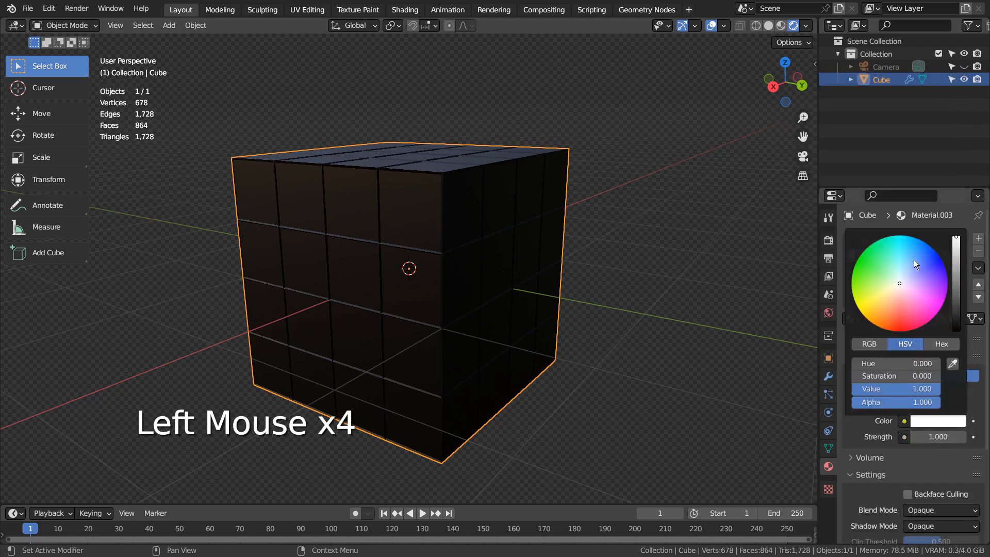
click(922, 248)
click(940, 437)
text(5)
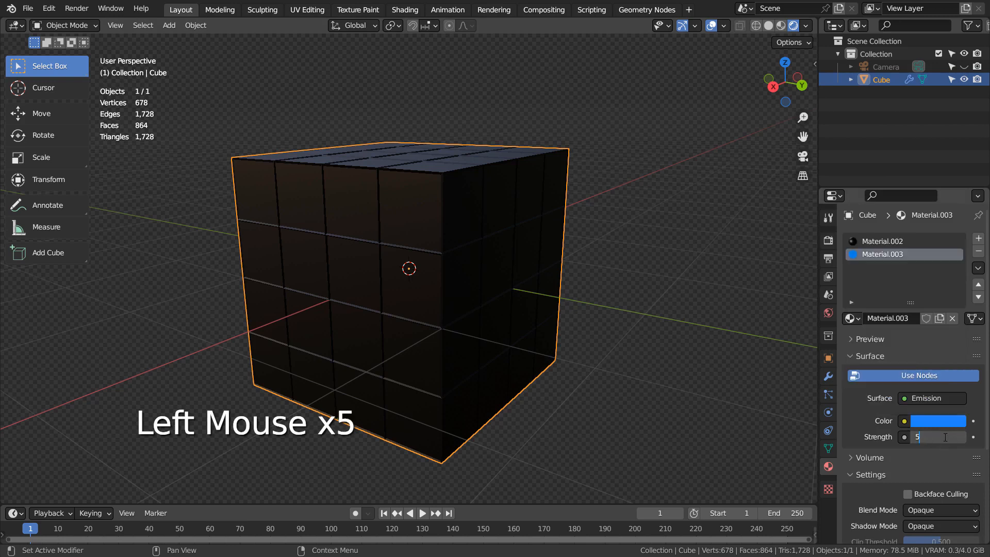
key(Return)
Set the Wireframe modifier's Material Offset to 1 so the wires use the emission material.
click(829, 378)
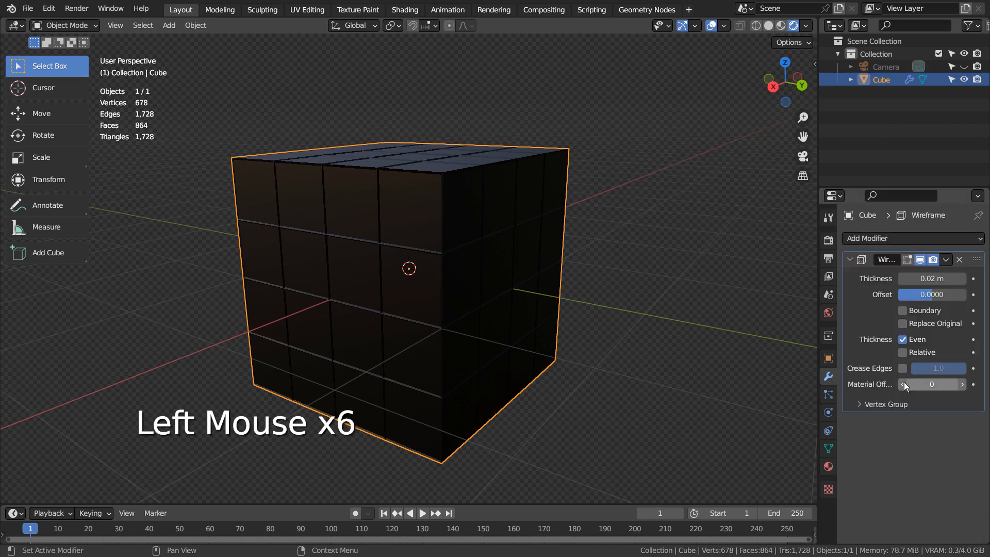
click(962, 384)
middle_drag(685, 337, 651, 327)
Raise the blue emission material's strength to 35 and deselect the cube.
click(828, 466)
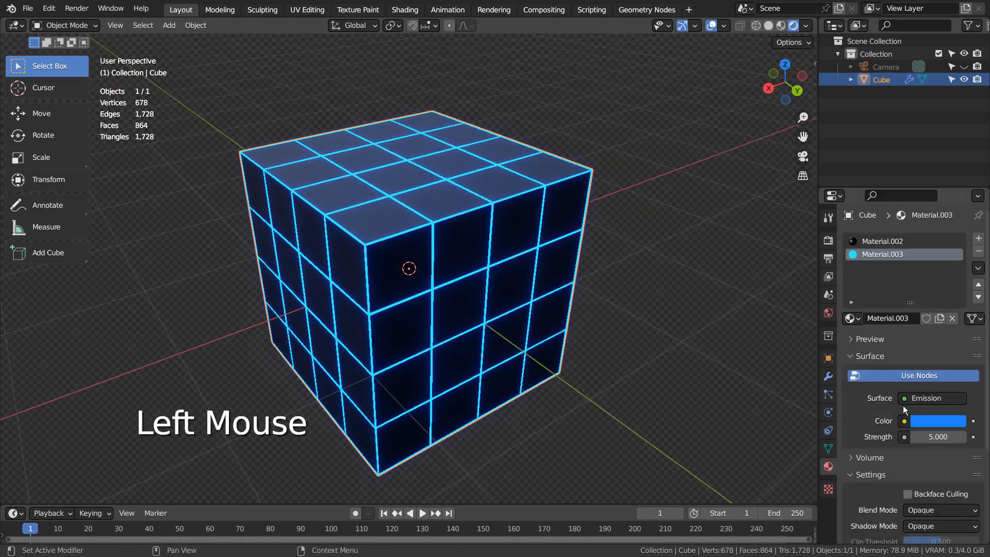
double_click(936, 436)
text(35)
click(652, 310)
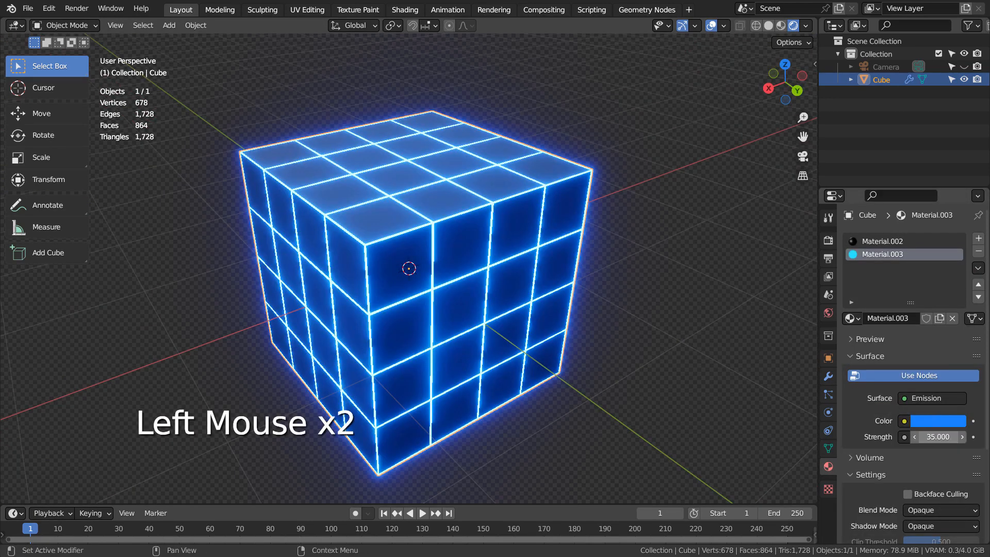
Frame the glowing cube from a corner, expand the 3D viewport to full screen and hide its overlays.
middle_drag(652, 310, 629, 388)
scroll(628, 388, down, 2)
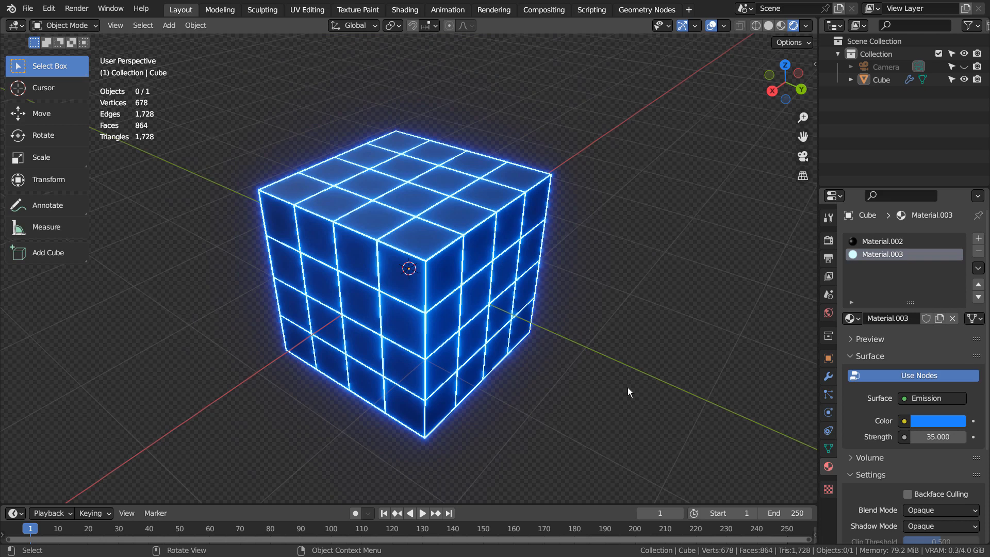
key(ctrl+alt+space)
key(shift+alt+z)
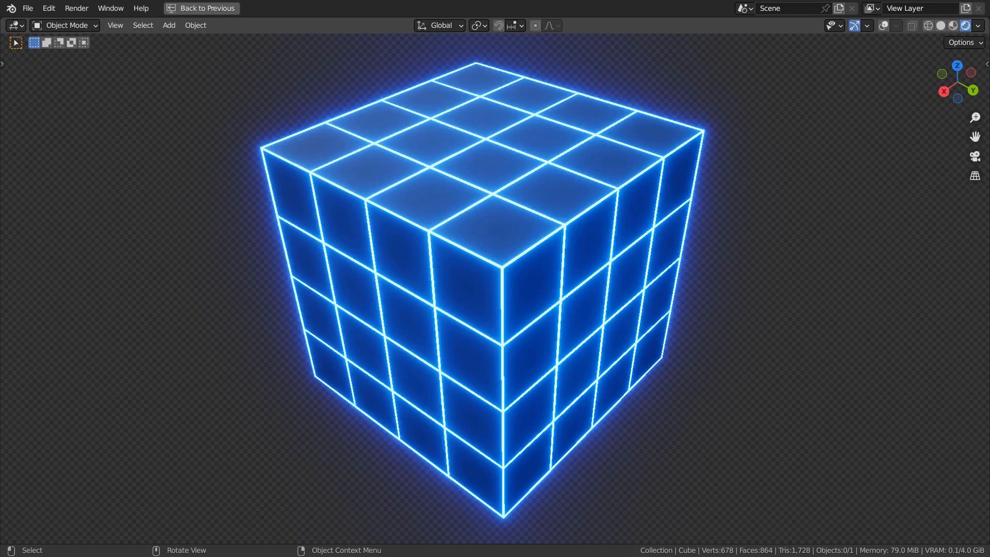